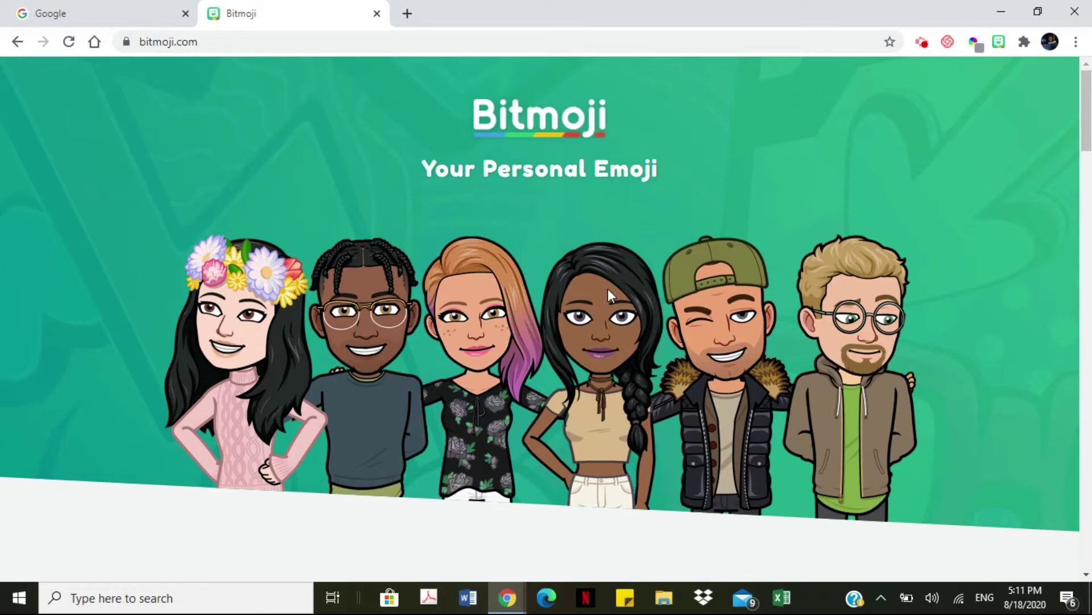
{"action": "scroll", "coordinate": [609, 288], "scroll_direction": "down", "scroll_amount": 4}
{"action": "scroll", "coordinate": [591, 307], "scroll_direction": "down", "scroll_amount": 3}
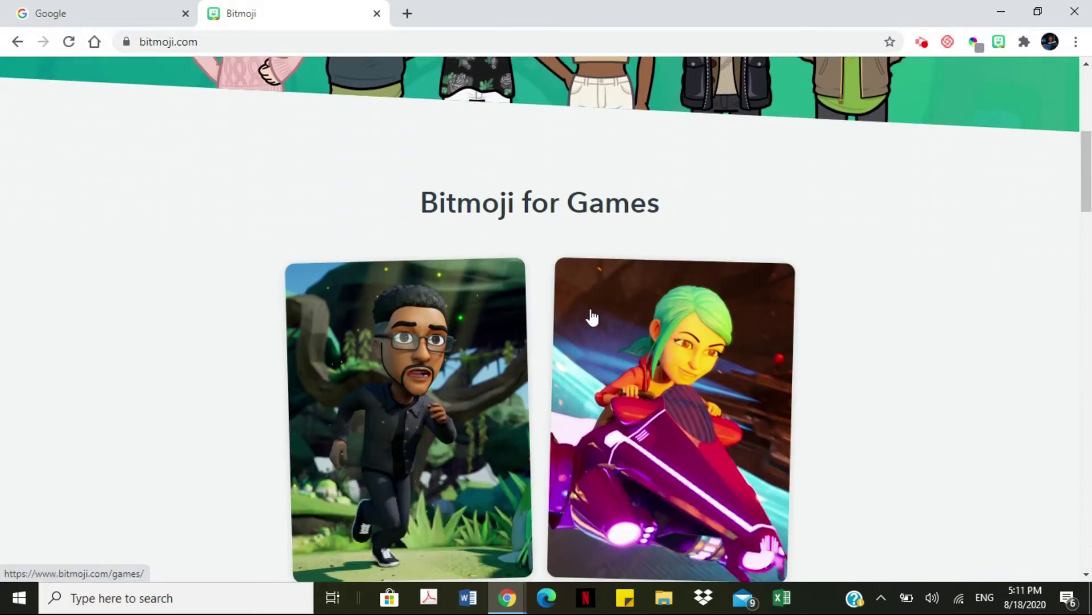
{"action": "scroll", "coordinate": [592, 318], "scroll_direction": "down", "scroll_amount": 8}
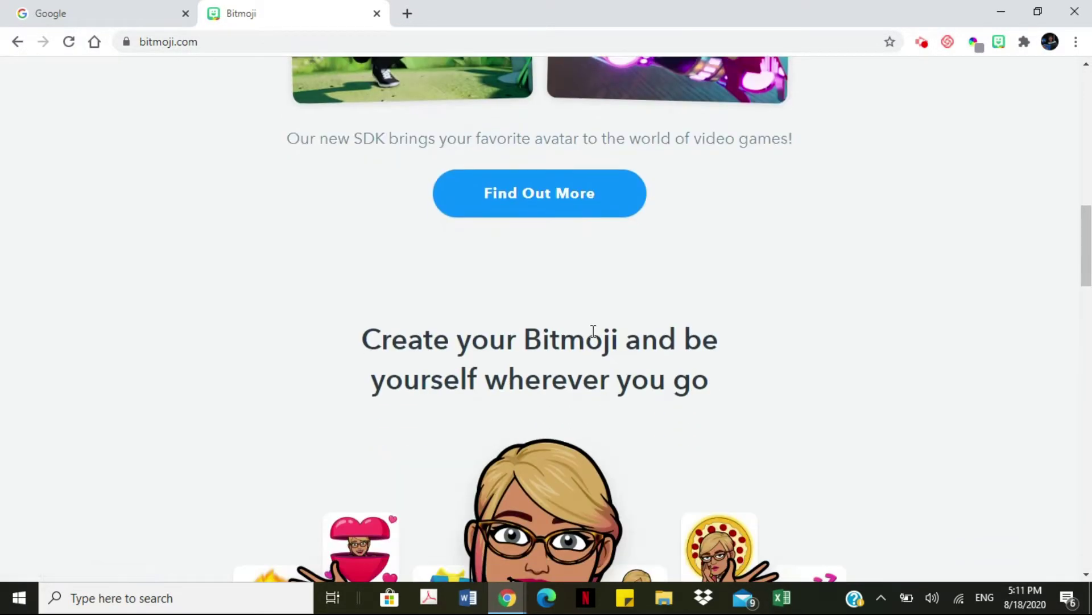
{"action": "scroll", "coordinate": [593, 330], "scroll_direction": "down", "scroll_amount": 3}
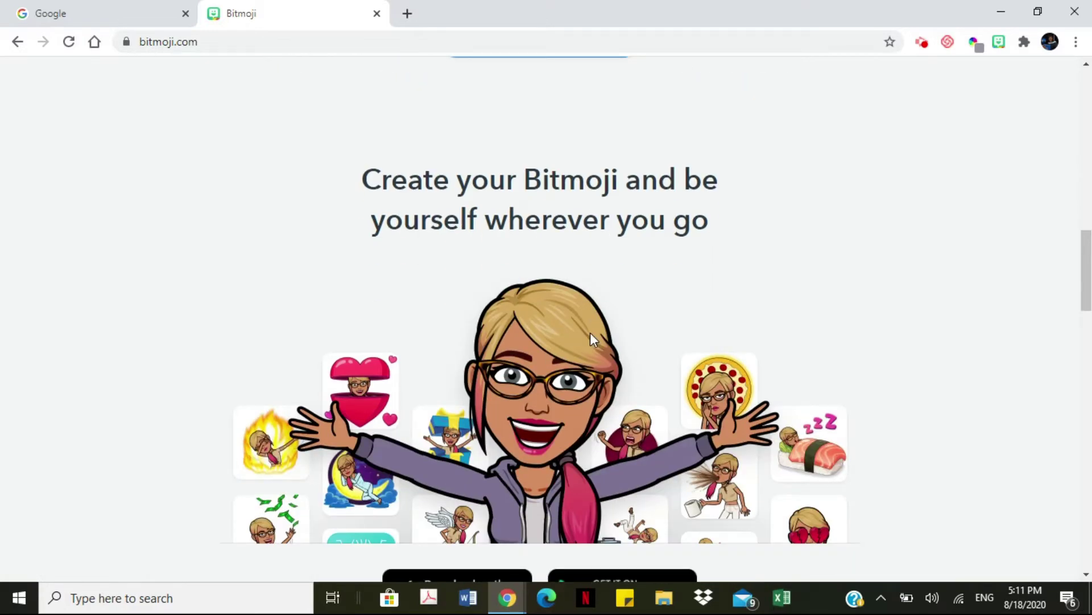
{"action": "scroll", "coordinate": [589, 332], "scroll_direction": "down", "scroll_amount": 5}
{"action": "scroll", "coordinate": [590, 332], "scroll_direction": "down", "scroll_amount": 4}
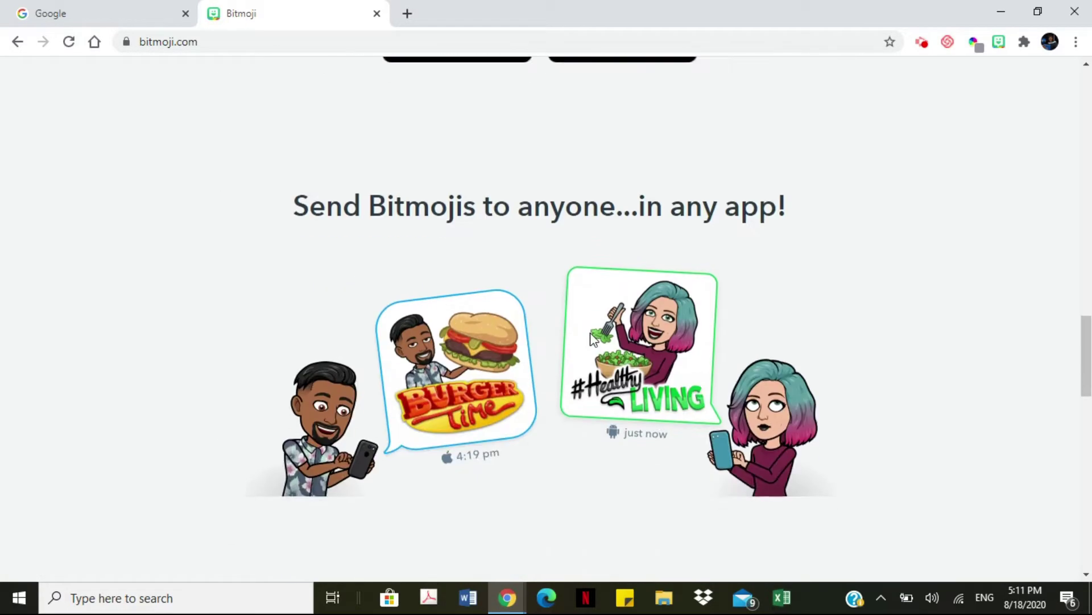
{"action": "scroll", "coordinate": [589, 336], "scroll_direction": "up", "scroll_amount": 18}
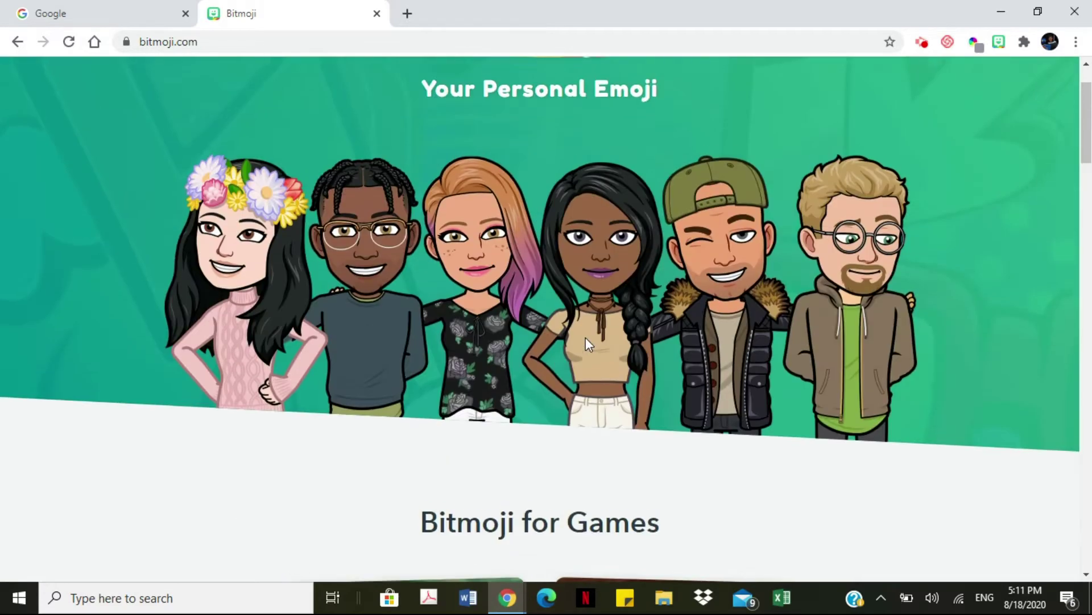
{"action": "scroll", "coordinate": [586, 337], "scroll_direction": "up", "scroll_amount": 2}
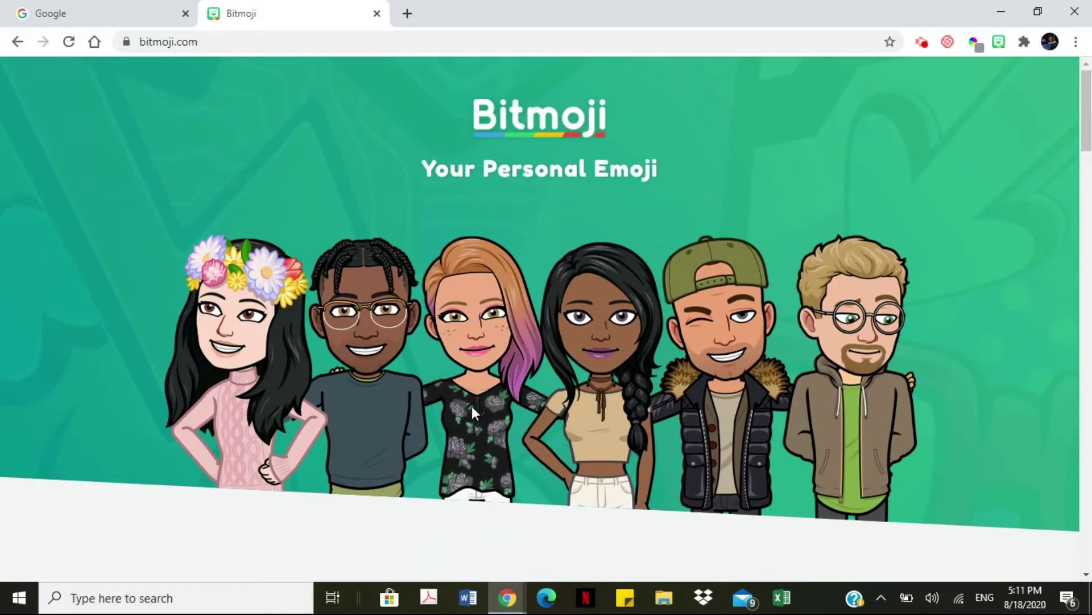
{"action": "scroll", "coordinate": [470, 440], "scroll_direction": "down", "scroll_amount": 10}
{"action": "scroll", "coordinate": [472, 447], "scroll_direction": "up", "scroll_amount": 2}
{"action": "scroll", "coordinate": [473, 438], "scroll_direction": "up", "scroll_amount": 5}
{"action": "scroll", "coordinate": [483, 426], "scroll_direction": "down", "scroll_amount": 7}
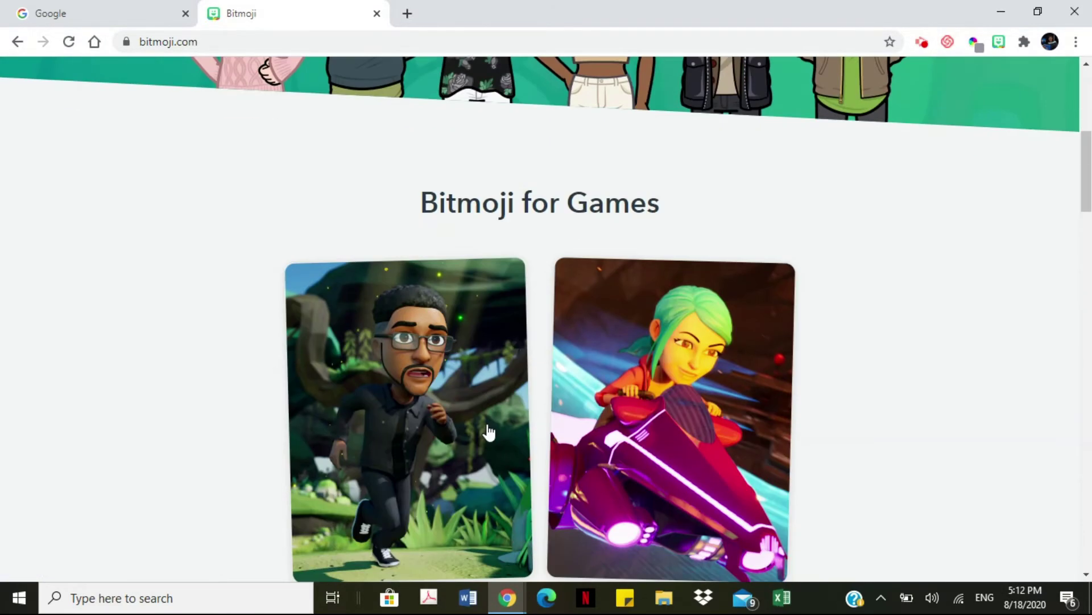
{"action": "scroll", "coordinate": [483, 430], "scroll_direction": "down", "scroll_amount": 15}
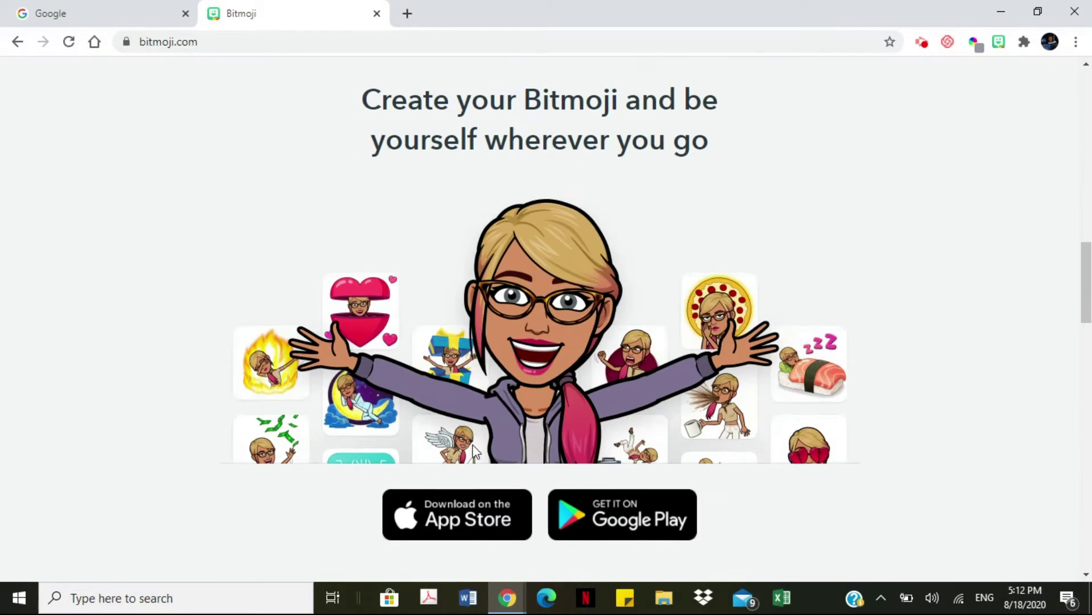
{"action": "scroll", "coordinate": [470, 450], "scroll_direction": "down", "scroll_amount": 5}
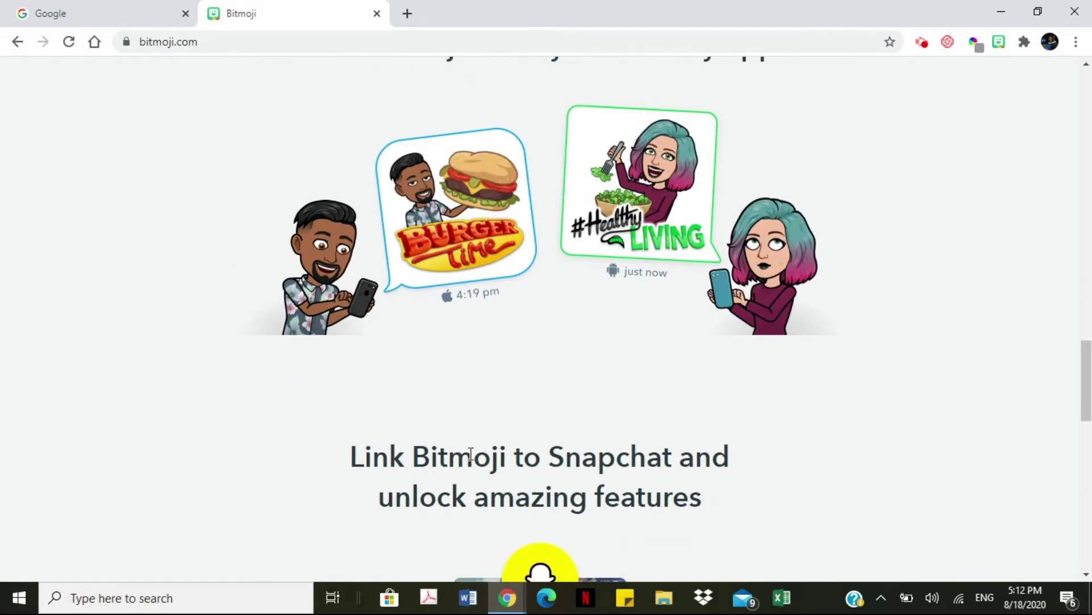
{"action": "scroll", "coordinate": [470, 455], "scroll_direction": "down", "scroll_amount": 5}
{"action": "scroll", "coordinate": [466, 471], "scroll_direction": "down", "scroll_amount": 6}
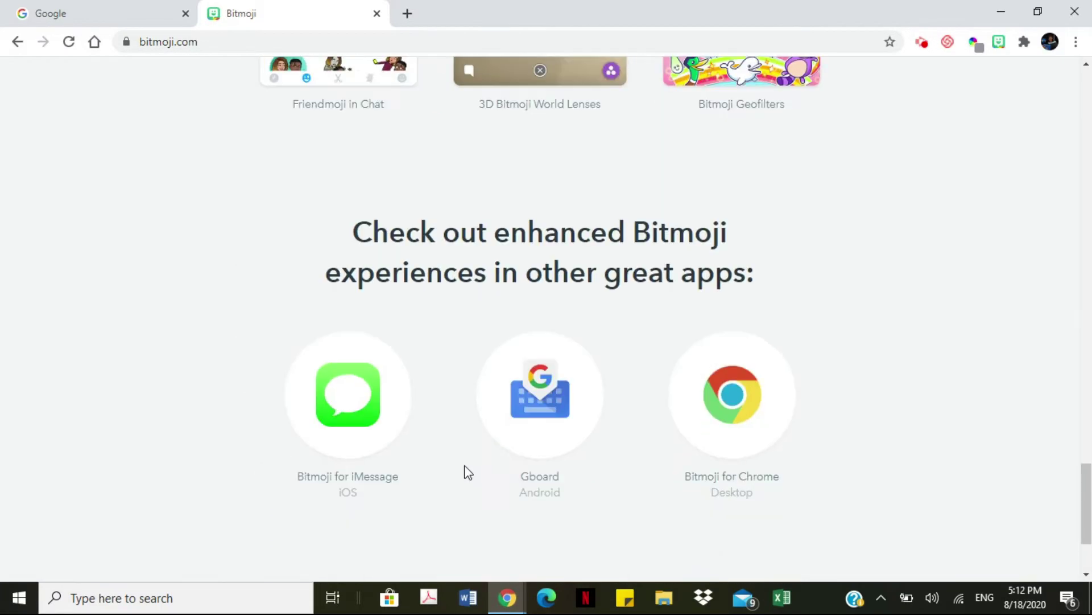
{"action": "scroll", "coordinate": [468, 474], "scroll_direction": "down", "scroll_amount": 3}
{"action": "scroll", "coordinate": [466, 466], "scroll_direction": "up", "scroll_amount": 13}
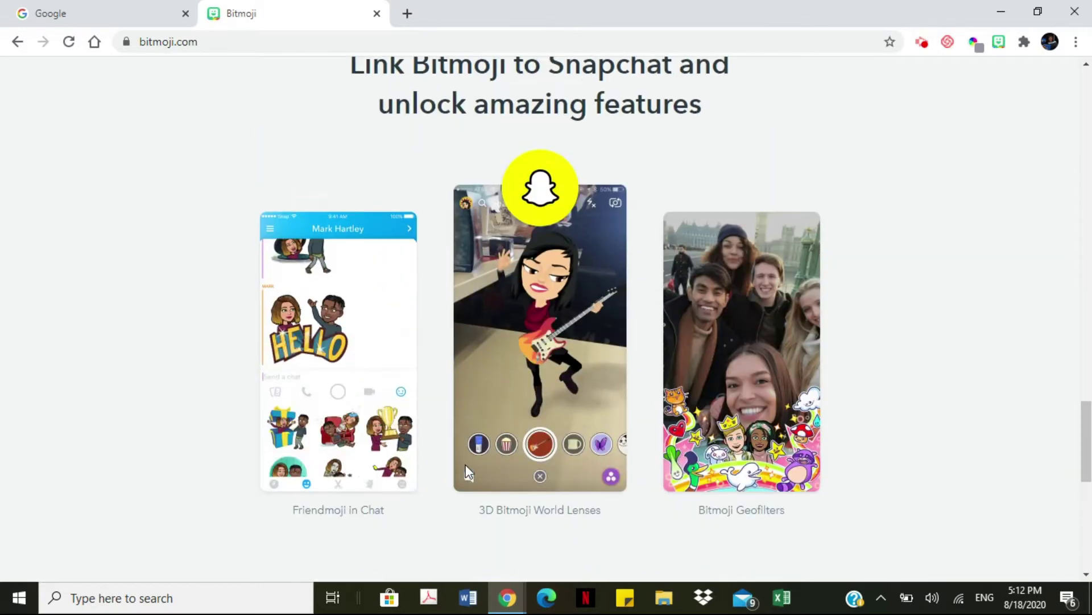
{"action": "scroll", "coordinate": [467, 472], "scroll_direction": "up", "scroll_amount": 15}
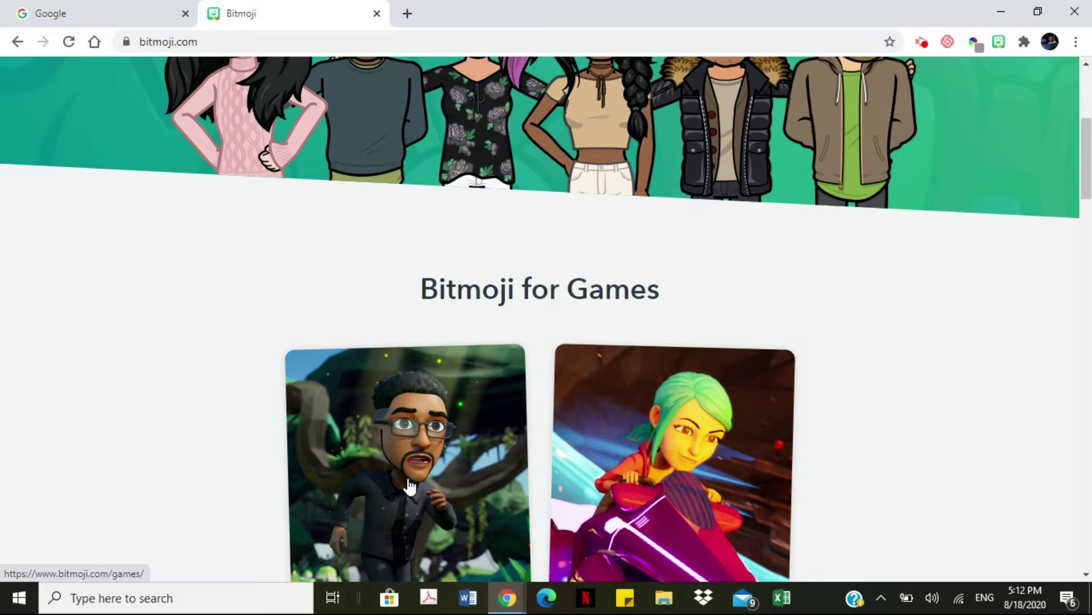
{"action": "scroll", "coordinate": [415, 487], "scroll_direction": "up", "scroll_amount": 6}
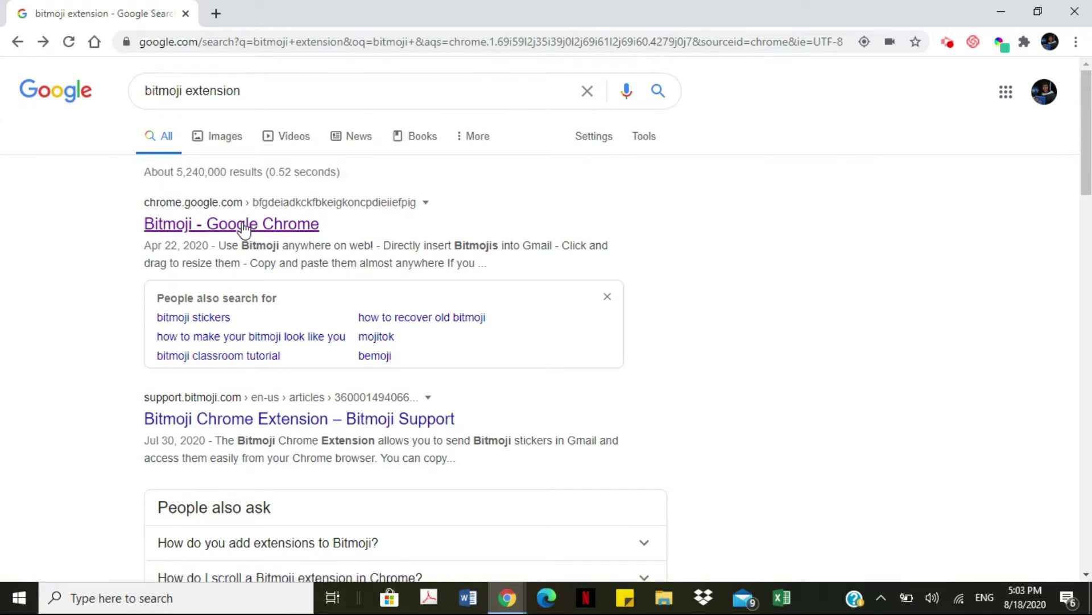
- Open the 'Bitmoji - Google Chrome' search result for its Chrome Web Store listing
{"action": "left_click", "coordinate": [263, 226]}
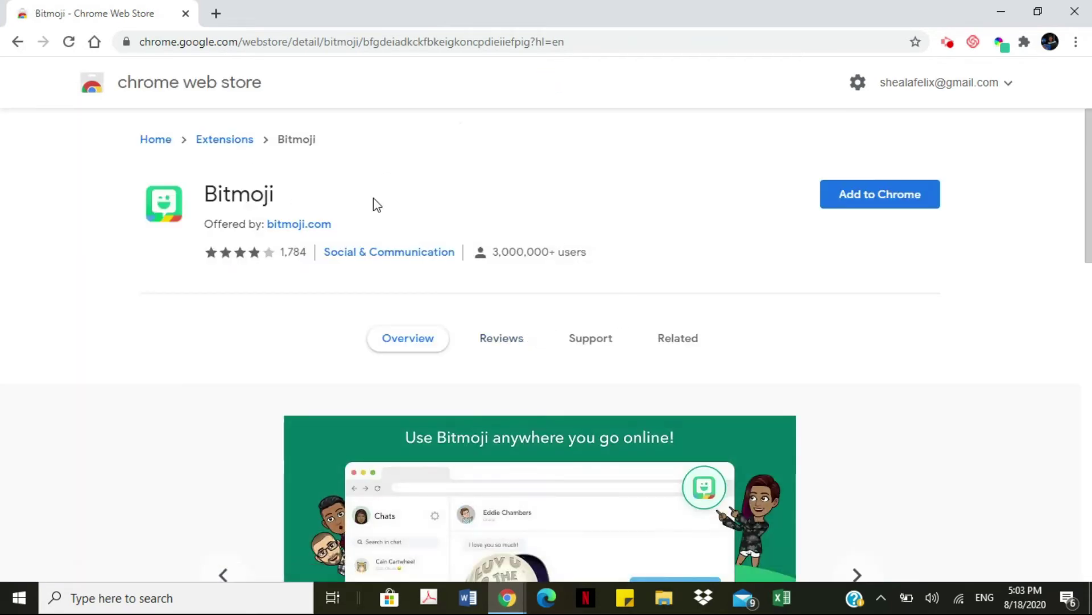
- Add the Bitmoji extension to Chrome and confirm the installation
{"action": "left_click", "coordinate": [886, 202]}
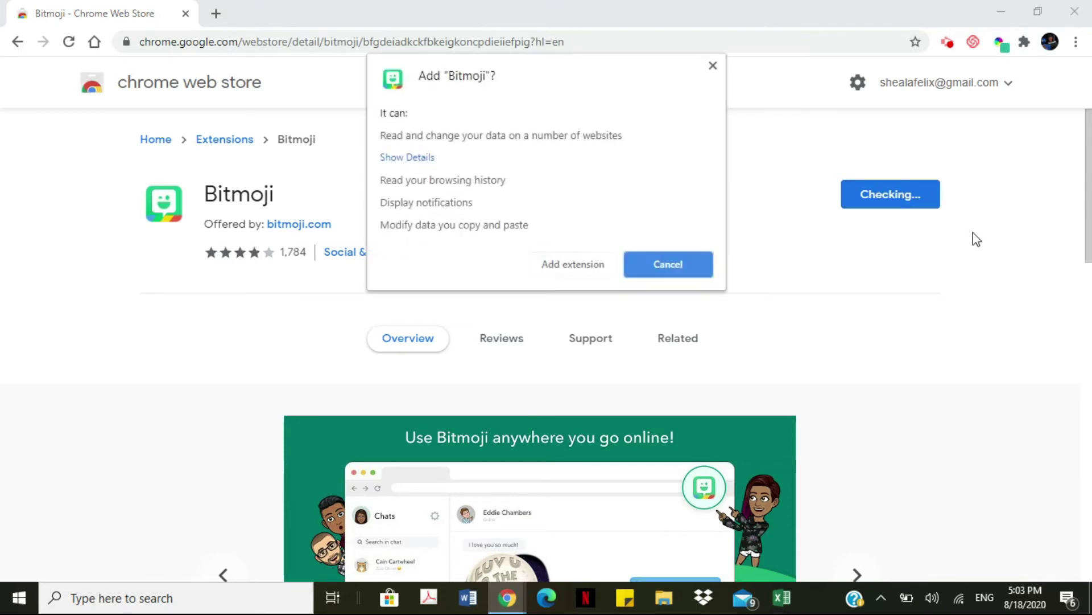
{"action": "left_click", "coordinate": [575, 266]}
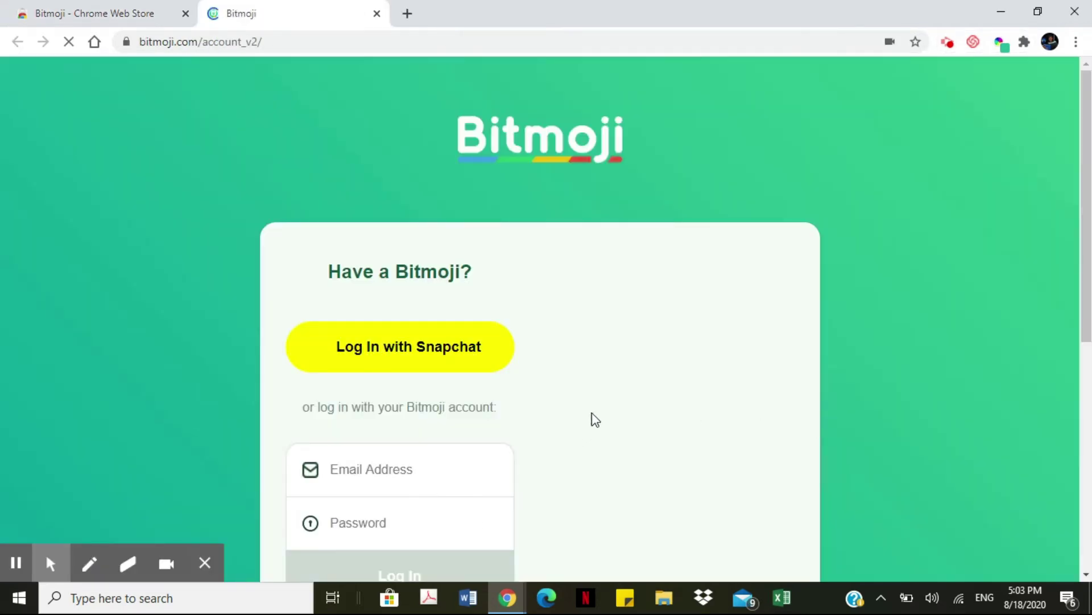
- Fill the Bitmoji login e-mail field with the saved account address
{"action": "scroll", "coordinate": [590, 417], "scroll_direction": "down", "scroll_amount": 1}
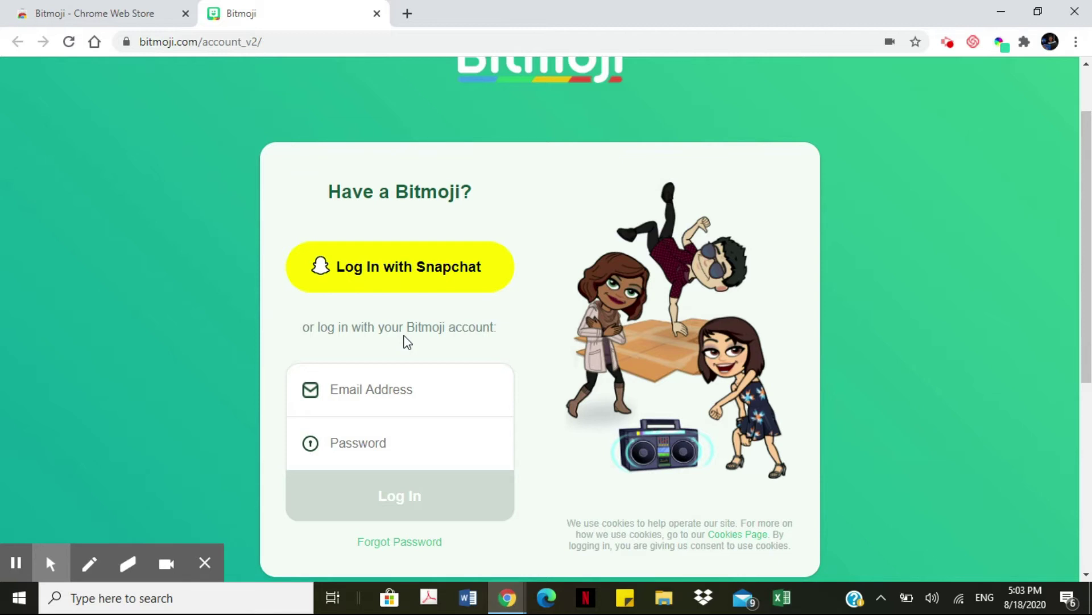
{"action": "left_click", "coordinate": [406, 403]}
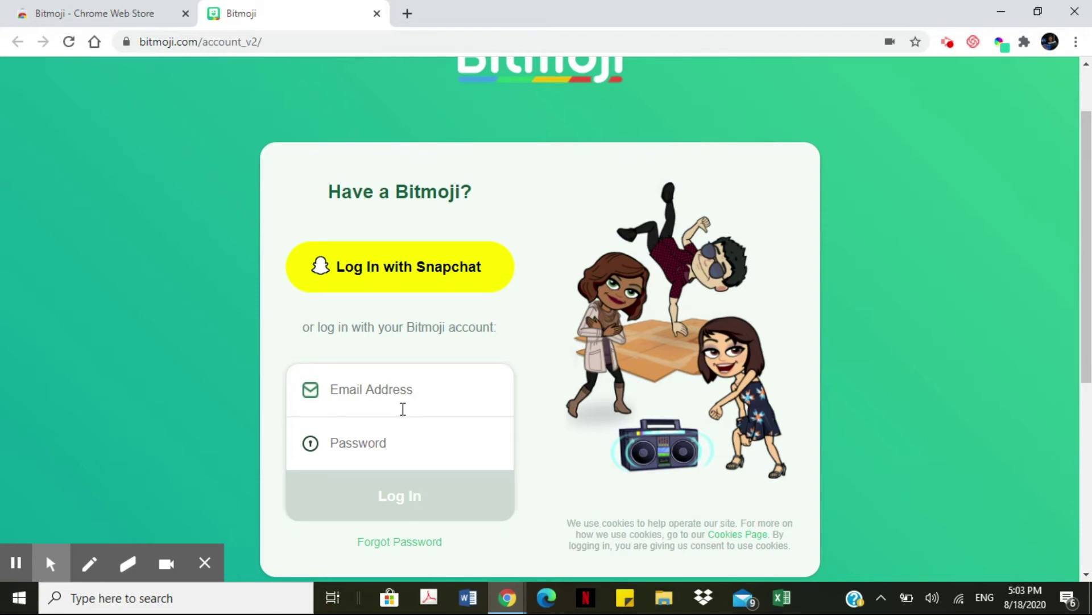
{"action": "left_click", "coordinate": [411, 445]}
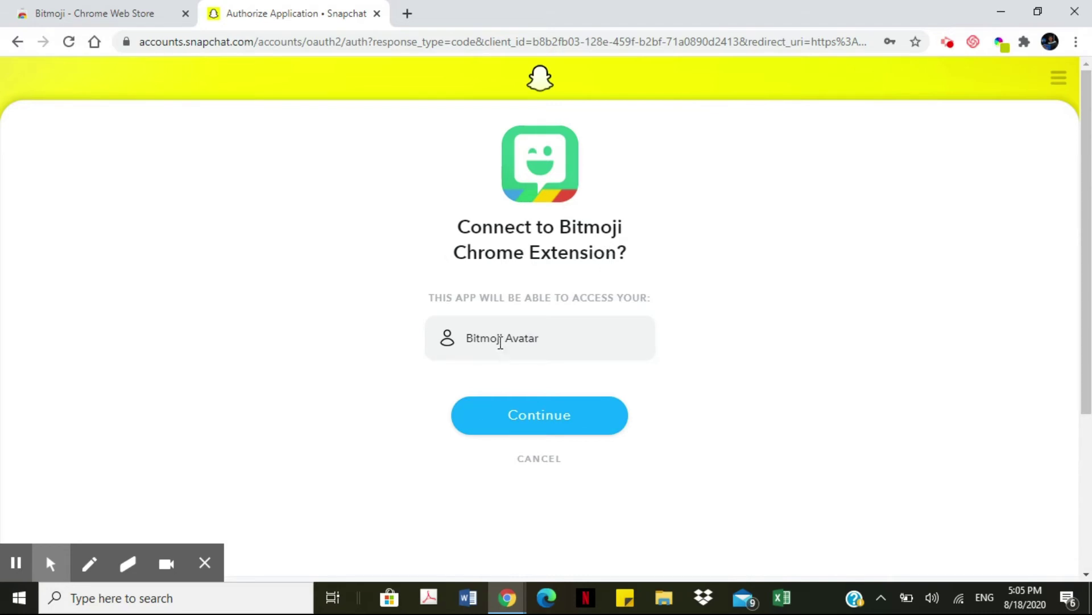
- Approve the Snapchat connection to Bitmoji Avatar and return to the Bitmoji Chrome Extension
{"action": "left_click", "coordinate": [551, 422]}
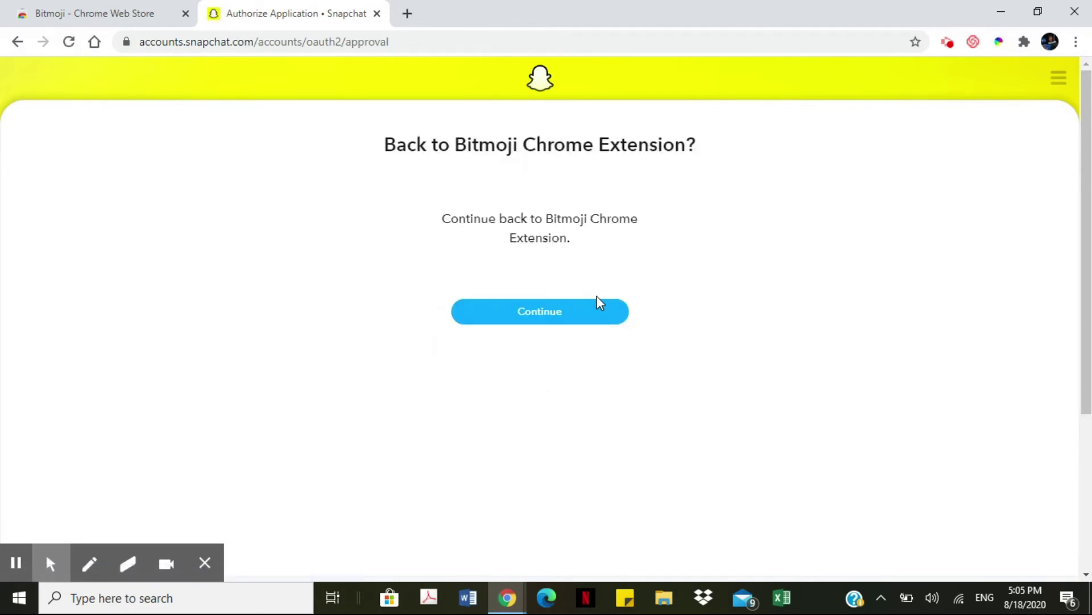
{"action": "left_click", "coordinate": [537, 313]}
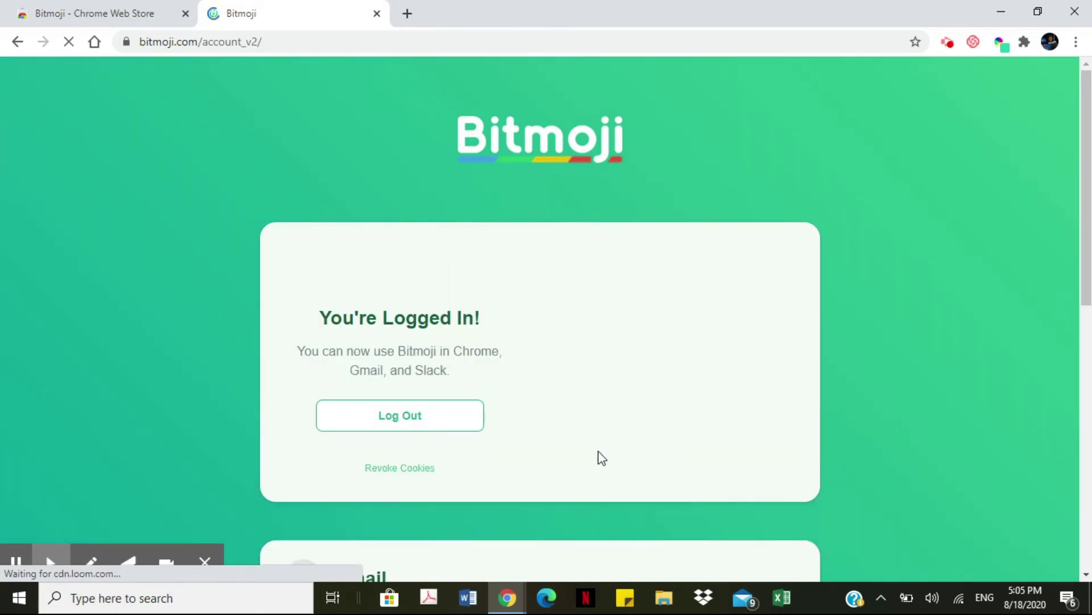
- Scroll through the 'You're Logged In!' Bitmoji account page
{"action": "scroll", "coordinate": [598, 456], "scroll_direction": "down", "scroll_amount": 5}
{"action": "scroll", "coordinate": [602, 457], "scroll_direction": "up", "scroll_amount": 4}
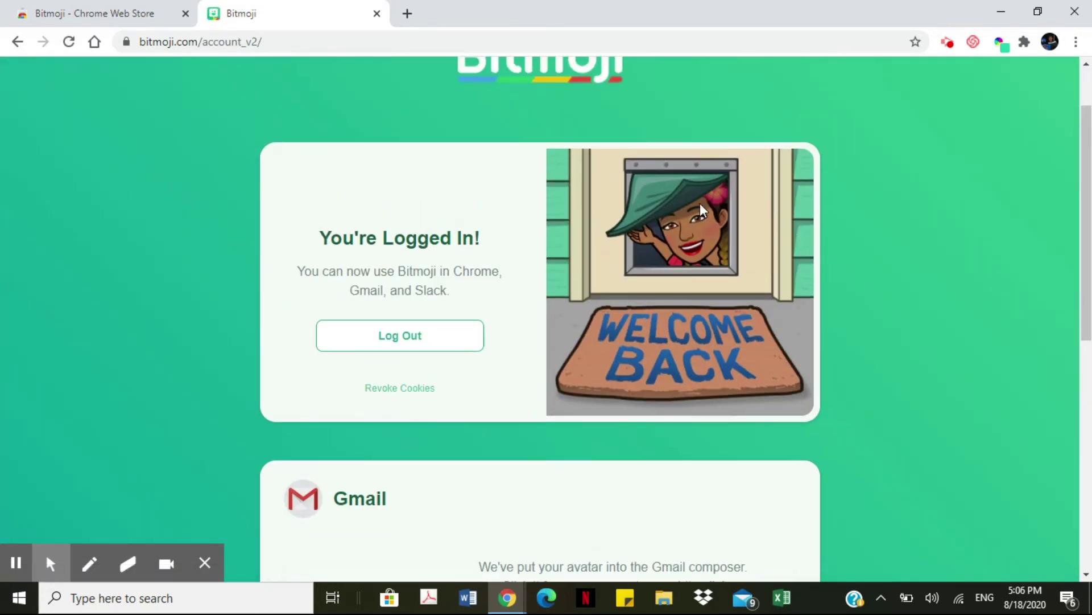
{"action": "scroll", "coordinate": [651, 384], "scroll_direction": "down", "scroll_amount": 5}
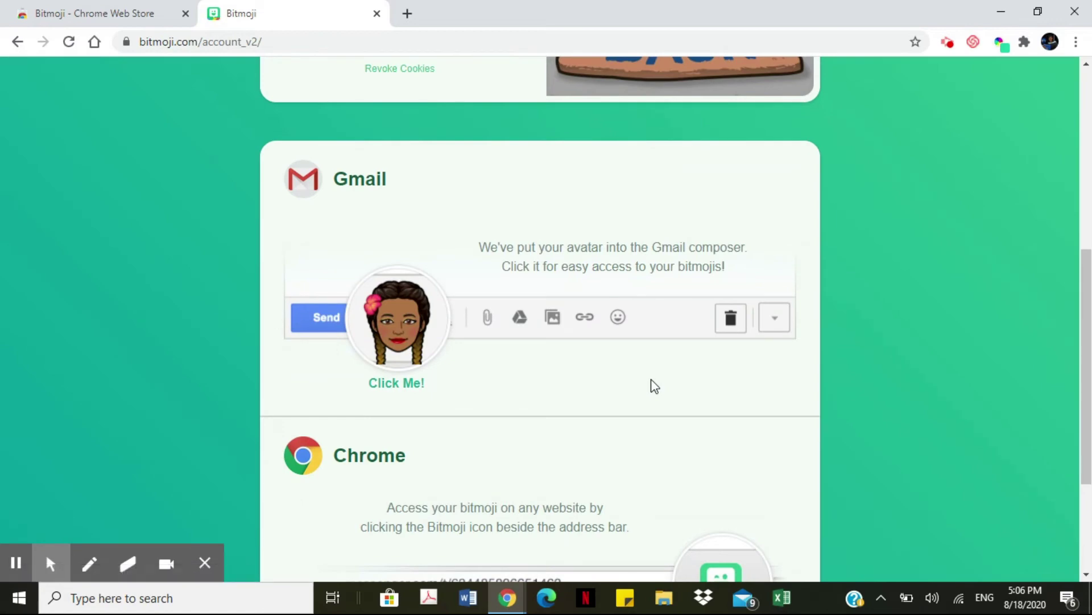
{"action": "scroll", "coordinate": [652, 385], "scroll_direction": "down", "scroll_amount": 3}
{"action": "scroll", "coordinate": [648, 381], "scroll_direction": "up", "scroll_amount": 10}
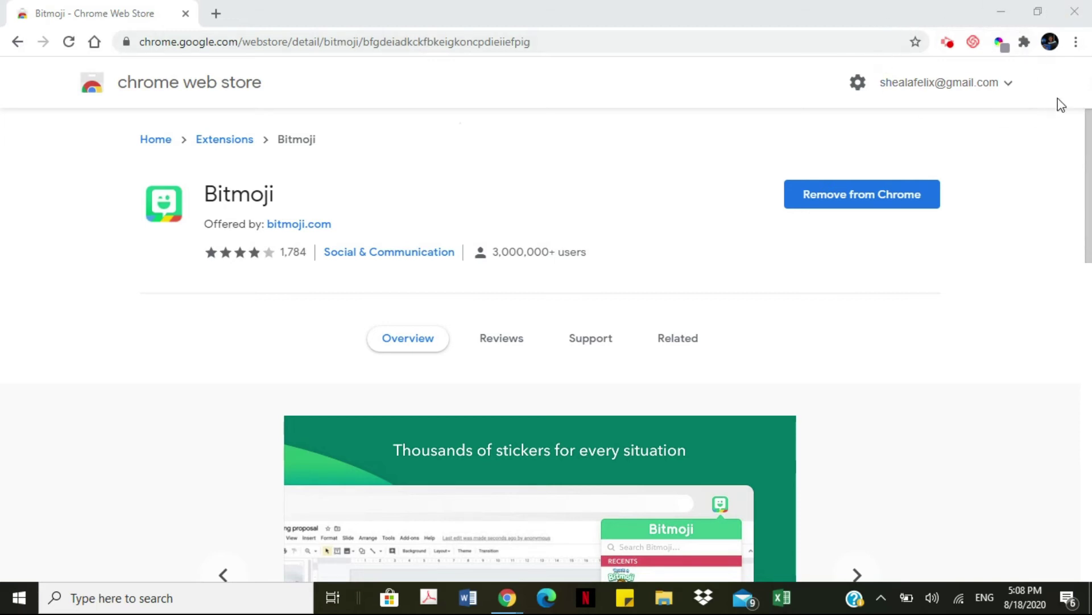
- Pin Bitmoji to the toolbar from the Extensions menu and open its popup
{"action": "left_click", "coordinate": [1025, 42]}
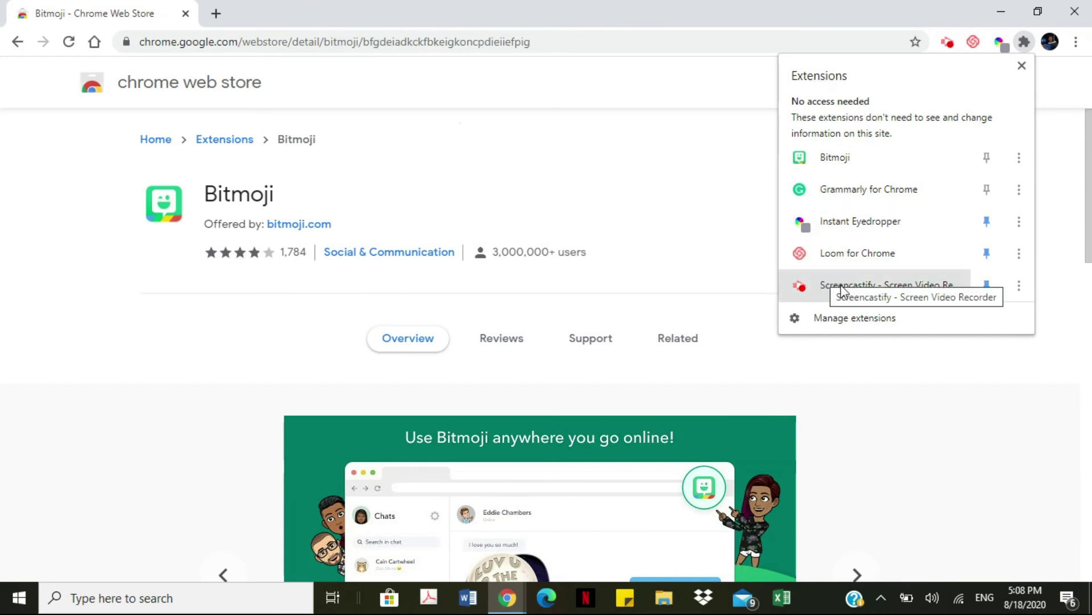
{"action": "left_click", "coordinate": [988, 159]}
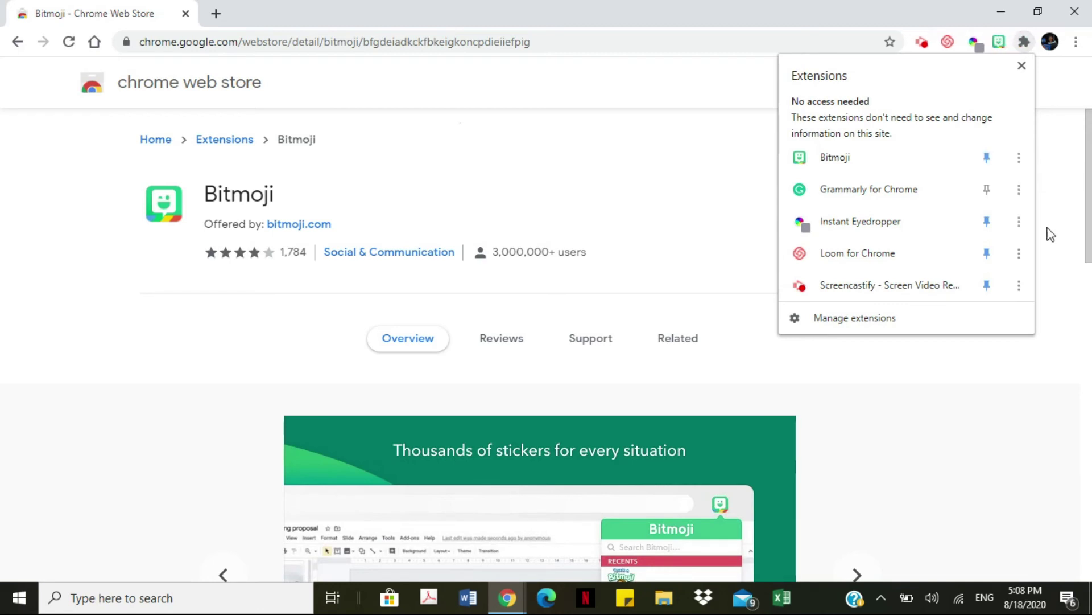
{"action": "left_click", "coordinate": [994, 400]}
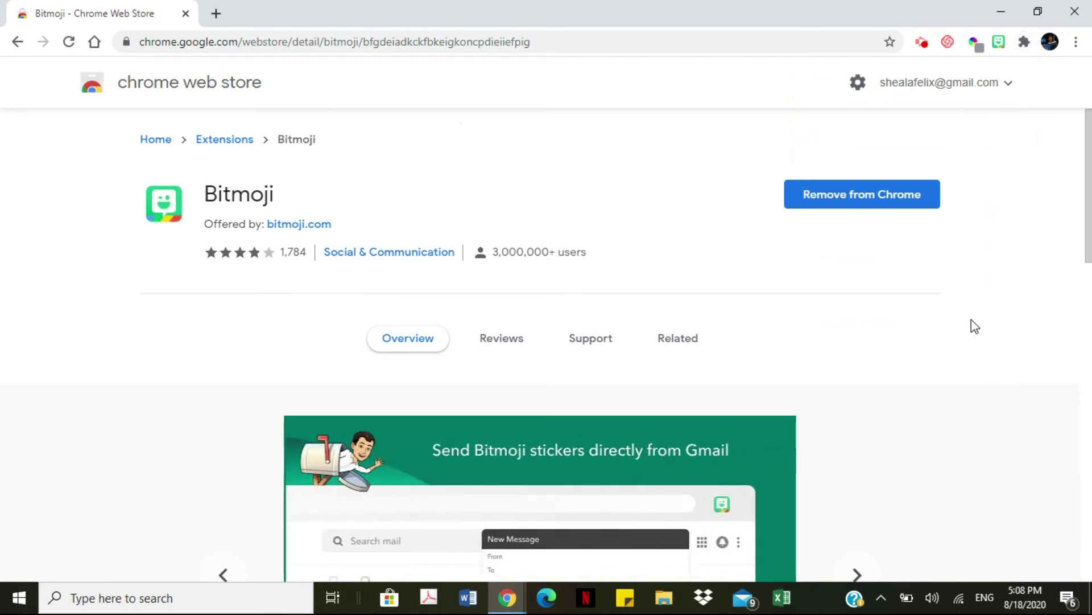
{"action": "left_click", "coordinate": [999, 43]}
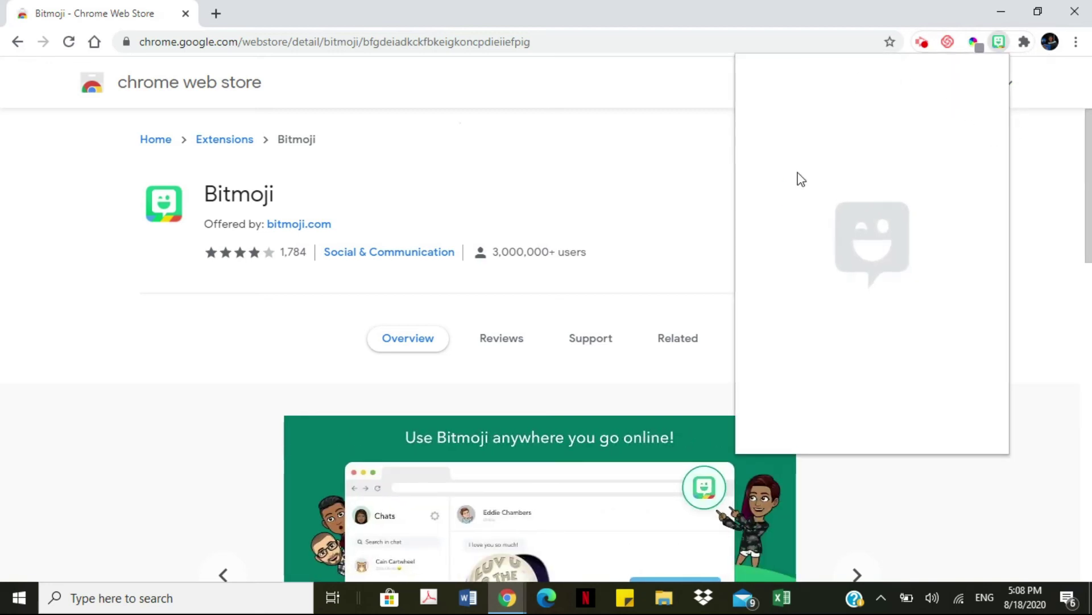